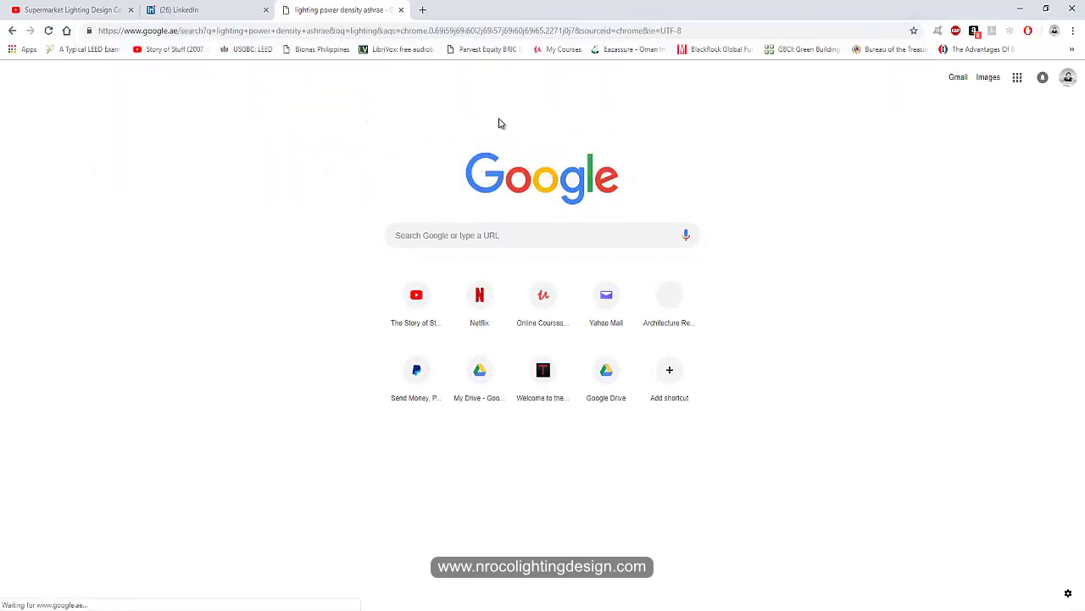
Step: Open the ASHRAE lighting power density PDF, zoom in and highlight the Table 9.6.1 title
{"action": "left_click", "coordinate": [249, 170]}
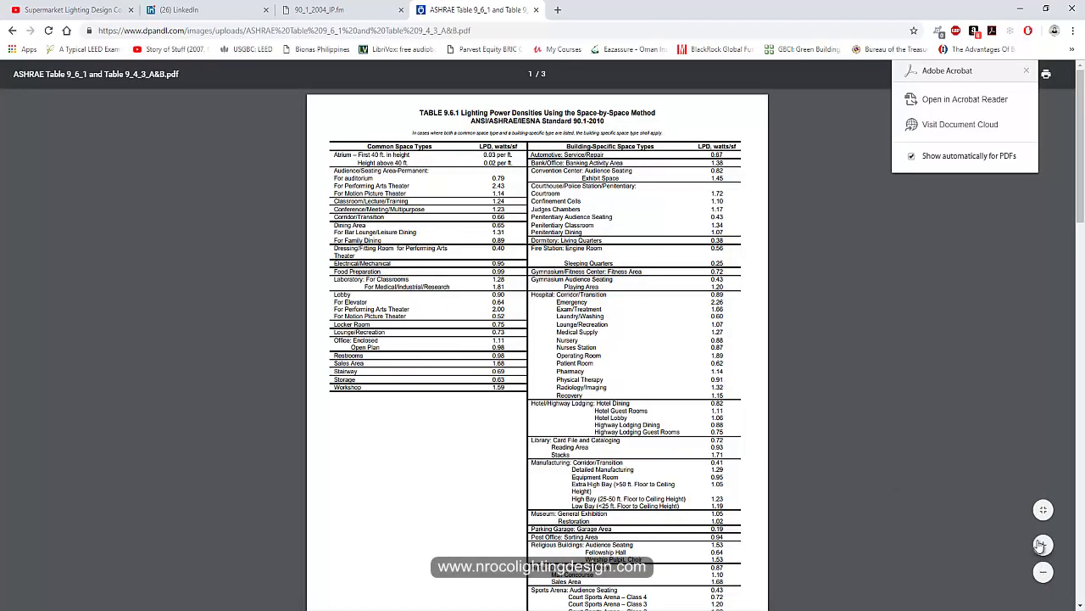
{"action": "left_click", "coordinate": [1043, 544]}
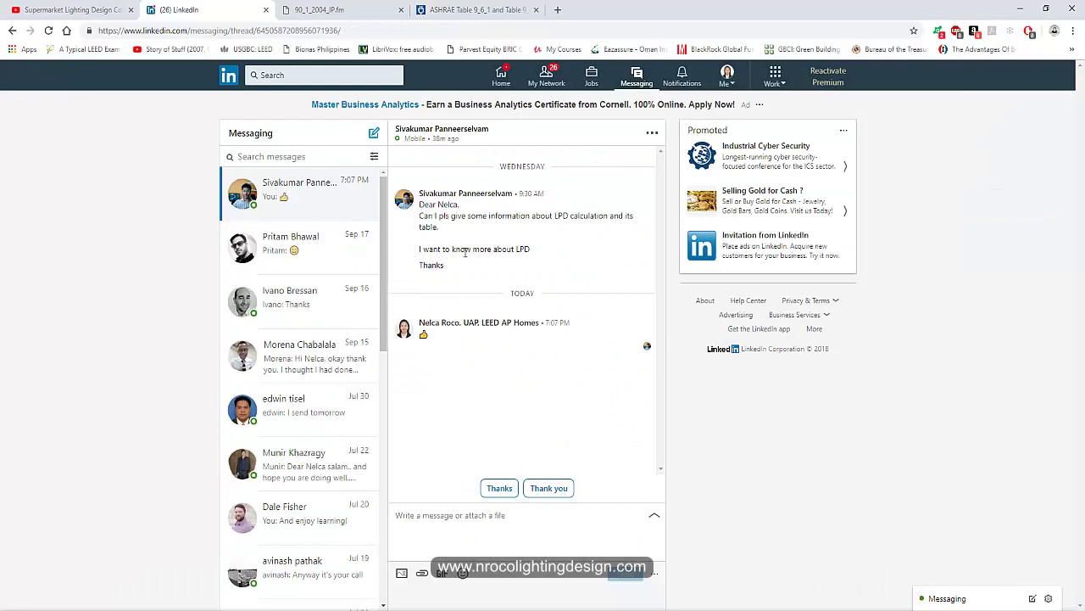
{"action": "left_click", "coordinate": [458, 11]}
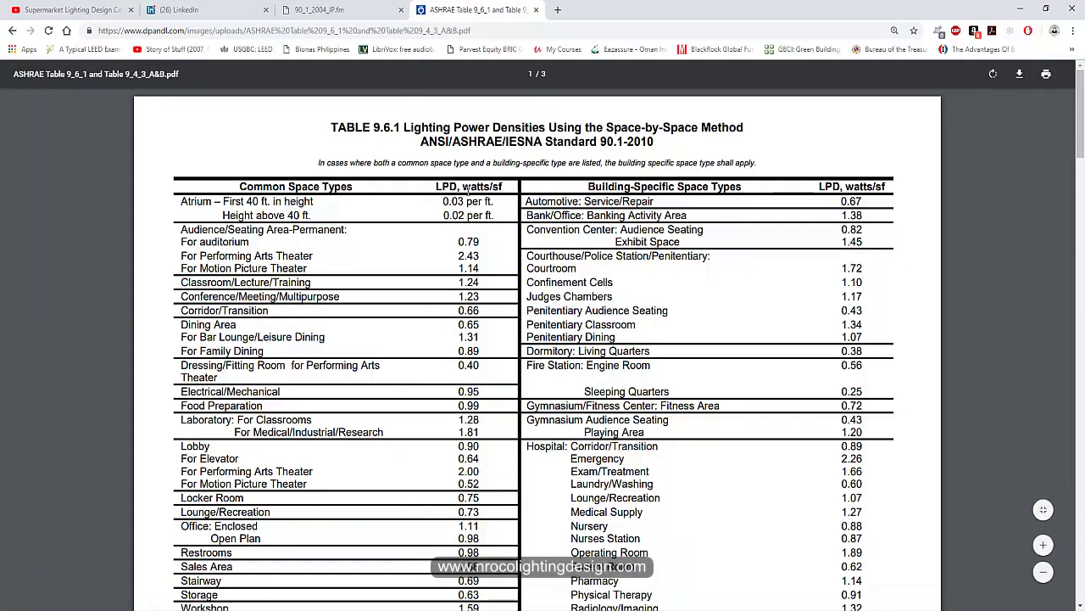
{"action": "left_click_drag", "start_coordinate": [405, 125], "coordinate": [543, 142]}
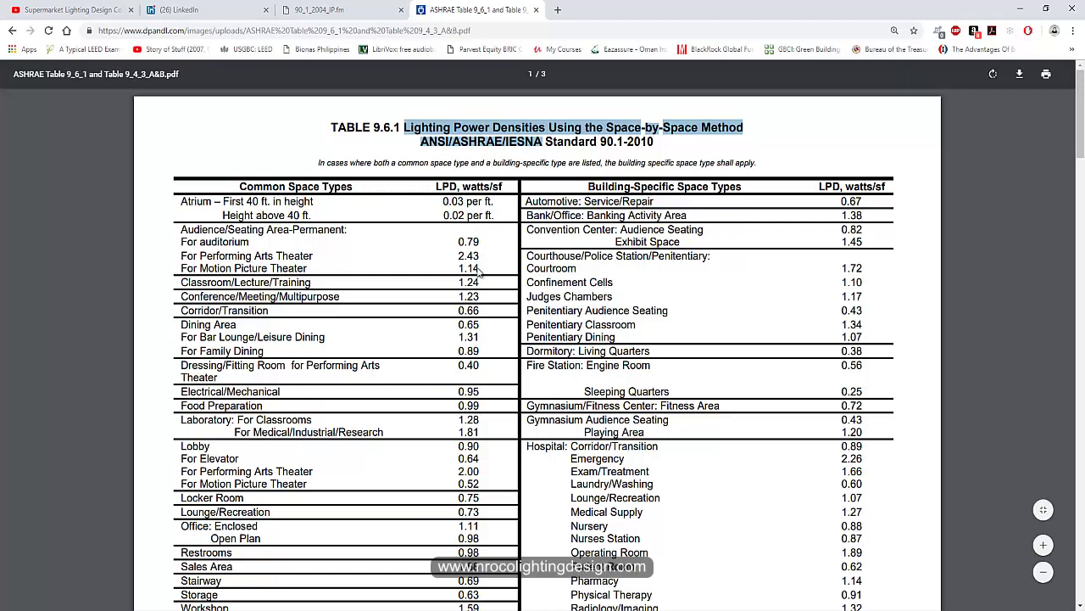
{"action": "left_click", "coordinate": [317, 15]}
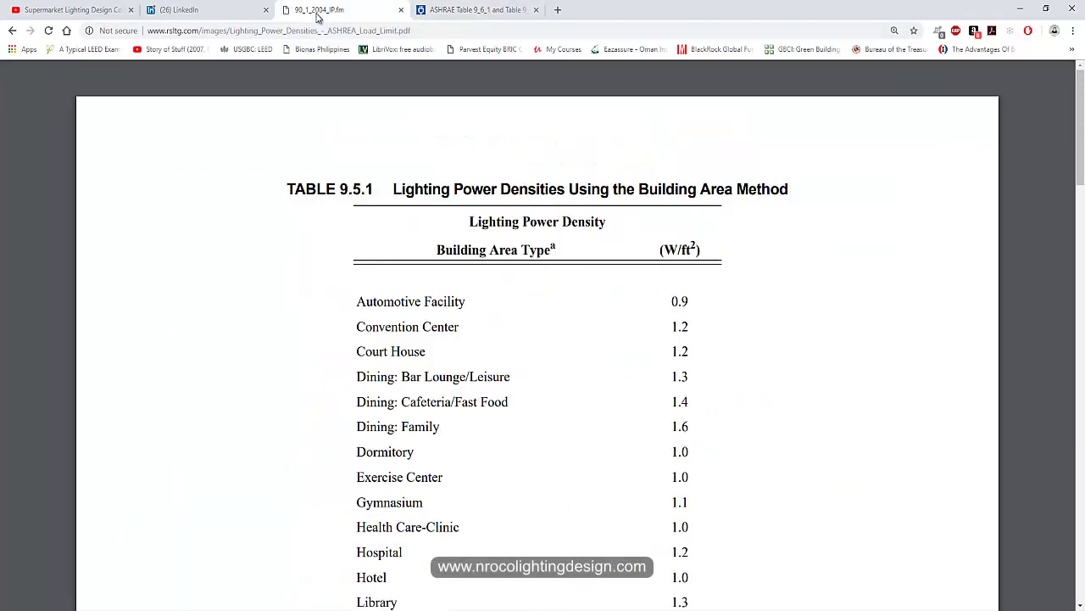
{"action": "left_click", "coordinate": [483, 13]}
{"action": "left_click", "coordinate": [378, 278]}
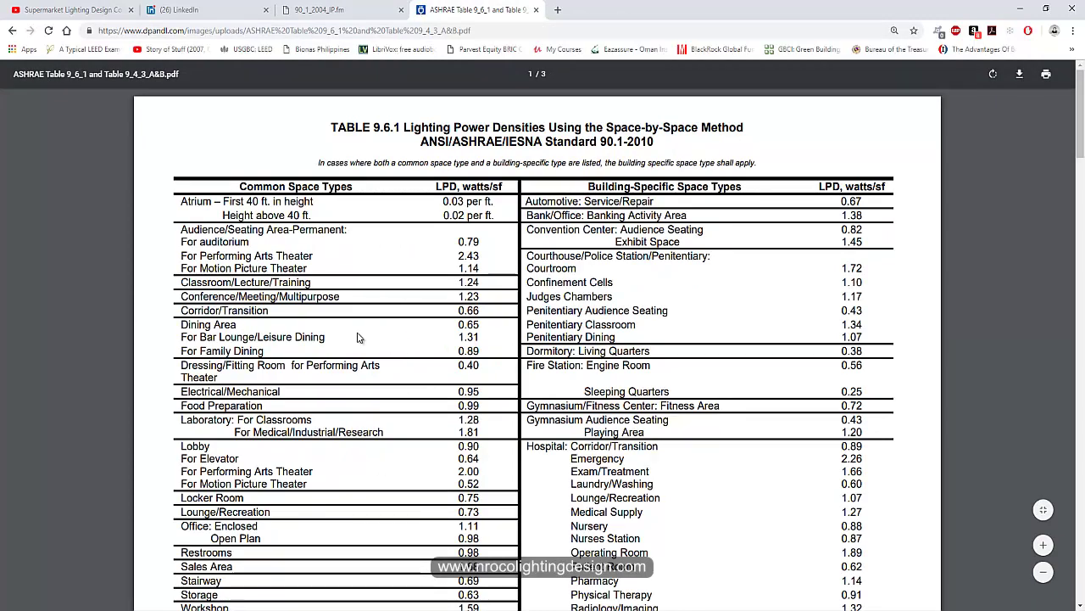
Step: Highlight the Lobby 0.90 W/sf row, then the Restrooms and Open Plan office 0.98 values
{"action": "scroll", "coordinate": [358, 337], "scroll_direction": "down", "scroll_amount": 3}
{"action": "scroll", "coordinate": [357, 337], "scroll_direction": "down", "scroll_amount": 2}
{"action": "scroll", "coordinate": [358, 337], "scroll_direction": "up", "scroll_amount": 4}
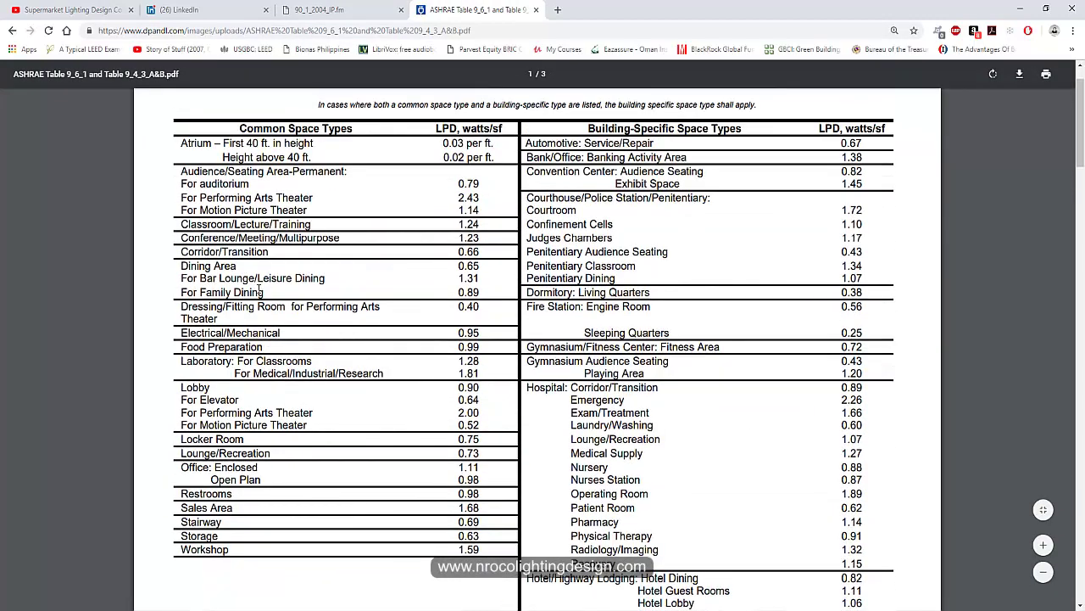
{"action": "left_click_drag", "start_coordinate": [182, 387], "coordinate": [494, 382]}
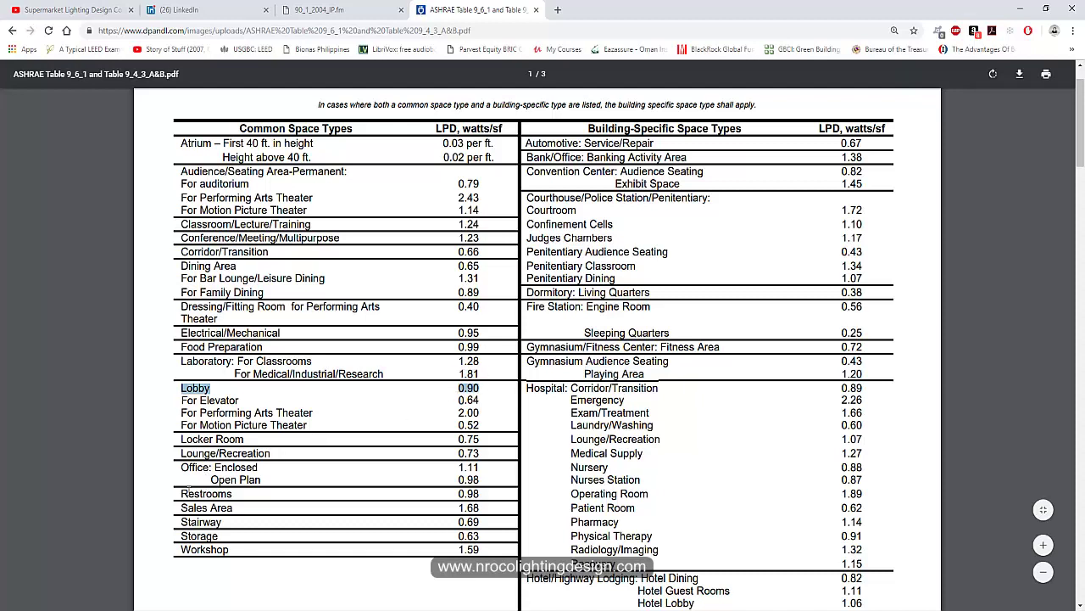
{"action": "left_click_drag", "start_coordinate": [181, 494], "coordinate": [480, 494]}
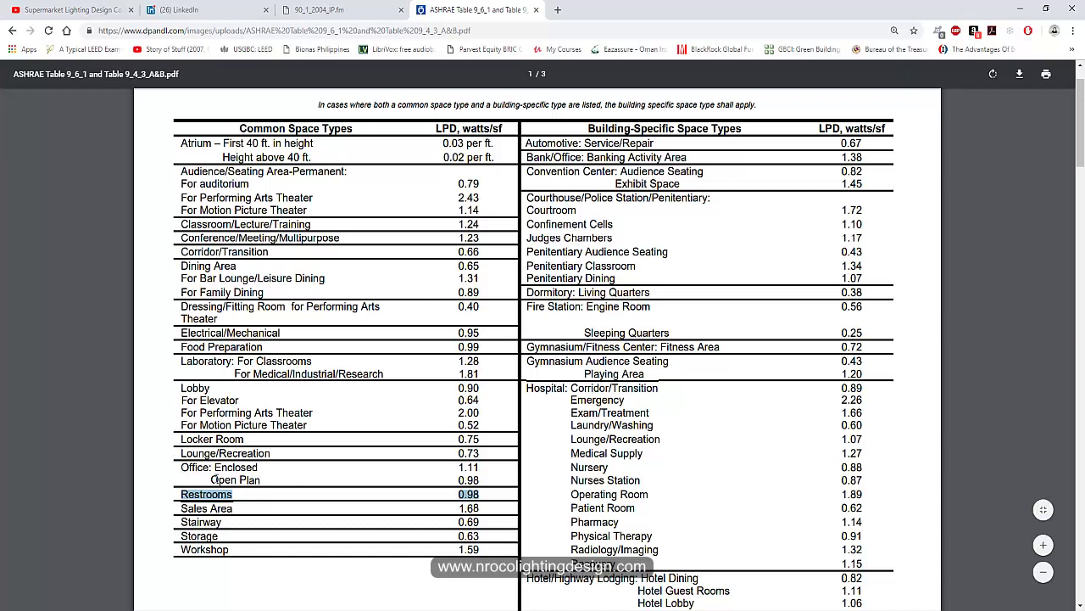
{"action": "left_click_drag", "start_coordinate": [224, 480], "coordinate": [481, 480]}
{"action": "left_click_drag", "start_coordinate": [210, 480], "coordinate": [609, 469]}
{"action": "left_click", "coordinate": [429, 474]}
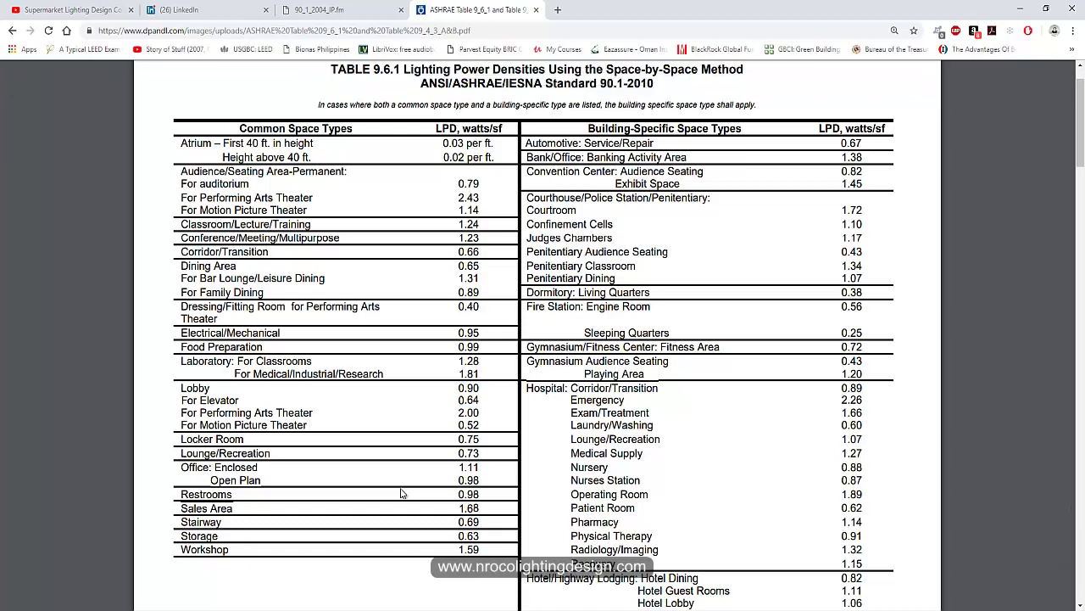
Step: Search the W/sq ft to W/m² conversion (10.7639), then check the ASHRAE enclosed office value 1.11
{"action": "left_click", "coordinate": [558, 10]}
{"action": "type", "text": "c"}
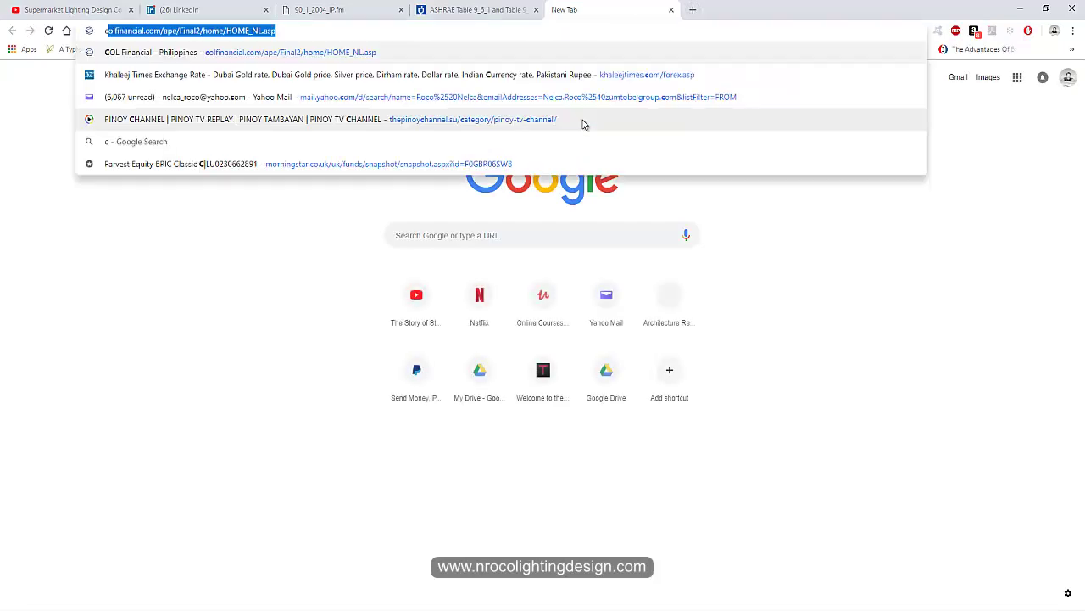
{"action": "type", "text": "on"}
{"action": "key", "text": "BackSpace"}
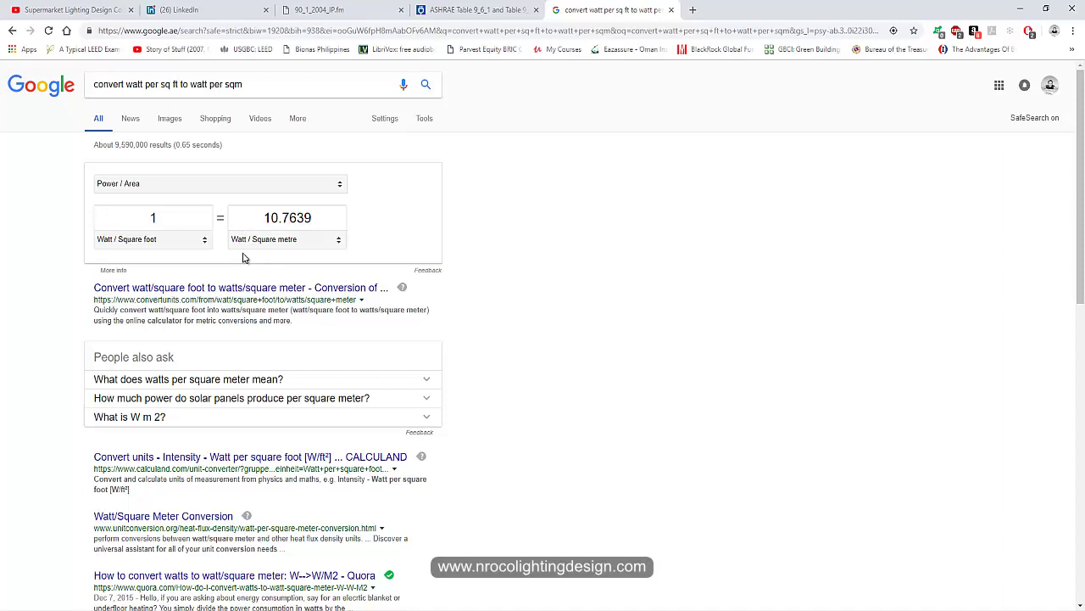
{"action": "left_click", "coordinate": [468, 7]}
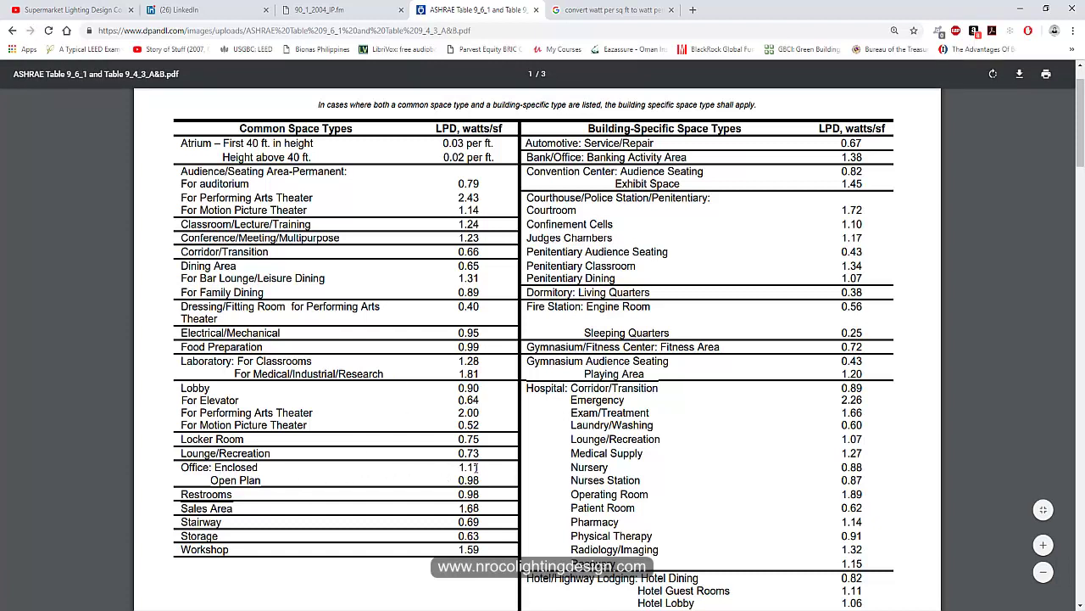
{"action": "left_click_drag", "start_coordinate": [476, 467], "coordinate": [454, 468]}
Step: Pan the DIALux evo floor plan past the manufacturing area toward the HVAC and Transformer rooms
{"action": "key", "text": "alt+Tab"}
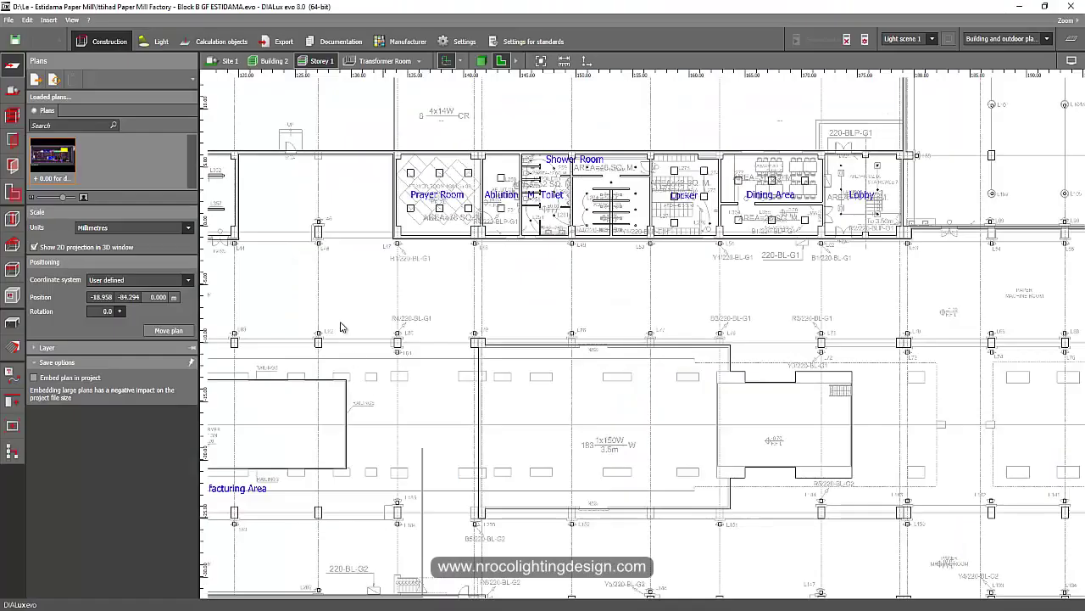
{"action": "scroll", "coordinate": [418, 283], "scroll_direction": "down", "scroll_amount": 3}
{"action": "scroll", "coordinate": [474, 253], "scroll_direction": "up", "scroll_amount": 5}
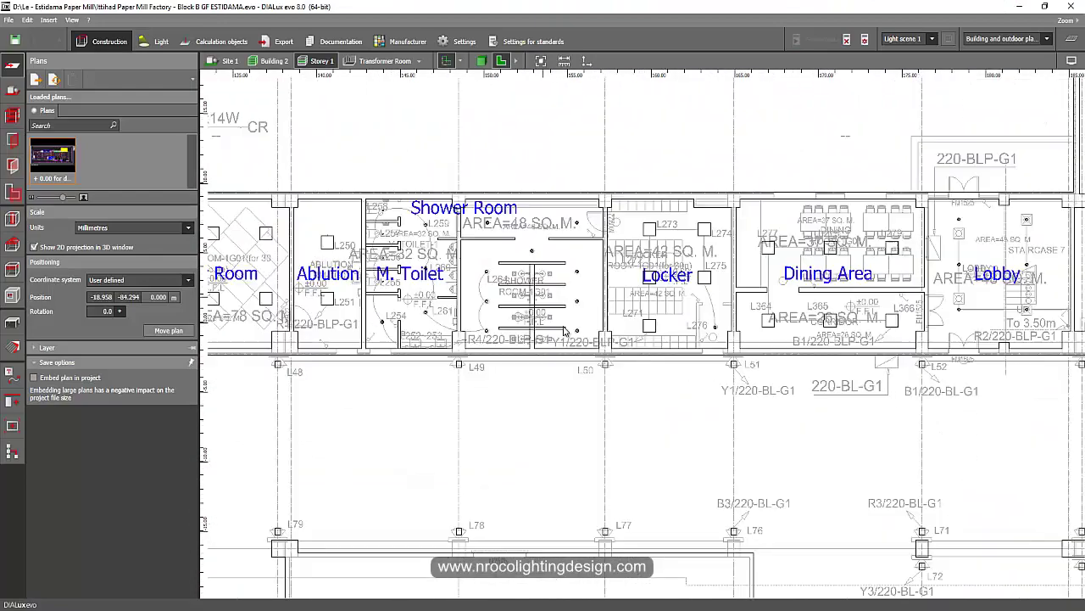
{"action": "scroll", "coordinate": [563, 333], "scroll_direction": "down", "scroll_amount": 1}
{"action": "scroll", "coordinate": [410, 320], "scroll_direction": "down", "scroll_amount": 2}
{"action": "right_click_drag", "start_coordinate": [410, 320], "coordinate": [581, 154]}
{"action": "right_click_drag", "start_coordinate": [758, 369], "coordinate": [570, 339]}
{"action": "mouse_move", "coordinate": [731, 346]}
{"action": "right_mouse_down"}
{"action": "mouse_move", "coordinate": [424, 342]}
{"action": "mouse_move", "coordinate": [360, 258]}
{"action": "mouse_move", "coordinate": [919, 297]}
{"action": "right_mouse_up"}
{"action": "right_click_drag", "start_coordinate": [802, 241], "coordinate": [467, 180]}
{"action": "right_click_drag", "start_coordinate": [569, 205], "coordinate": [577, 176]}
{"action": "right_click_drag", "start_coordinate": [324, 249], "coordinate": [567, 223]}
Step: Zoom in on the Lobby beside the HVAC Room and recheck the Lobby's 0.90 W/sf allowance
{"action": "scroll", "coordinate": [568, 223], "scroll_direction": "up", "scroll_amount": 2}
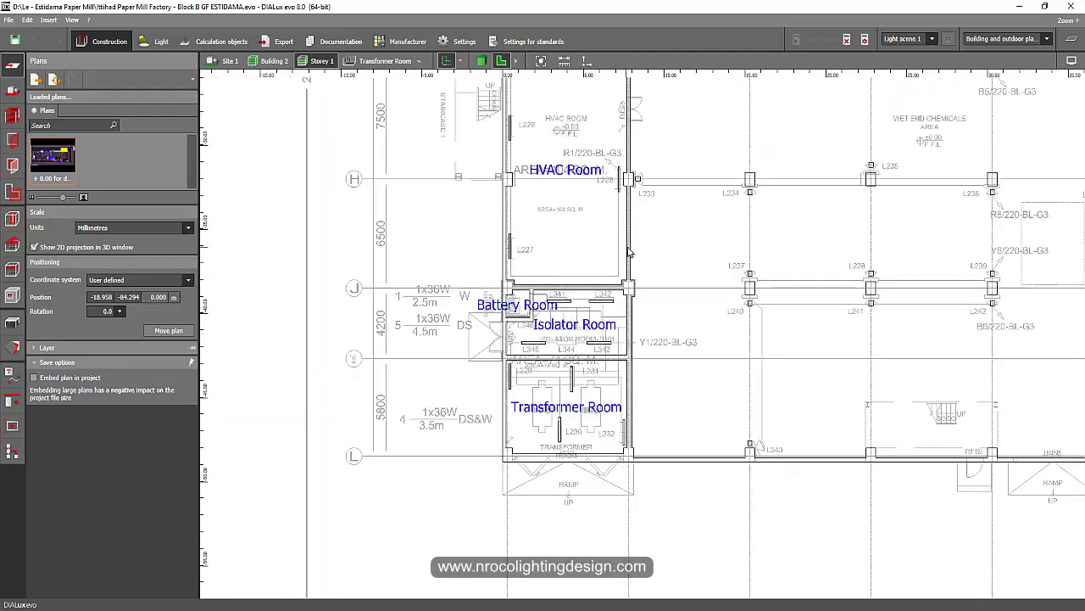
{"action": "scroll", "coordinate": [631, 253], "scroll_direction": "down", "scroll_amount": 5}
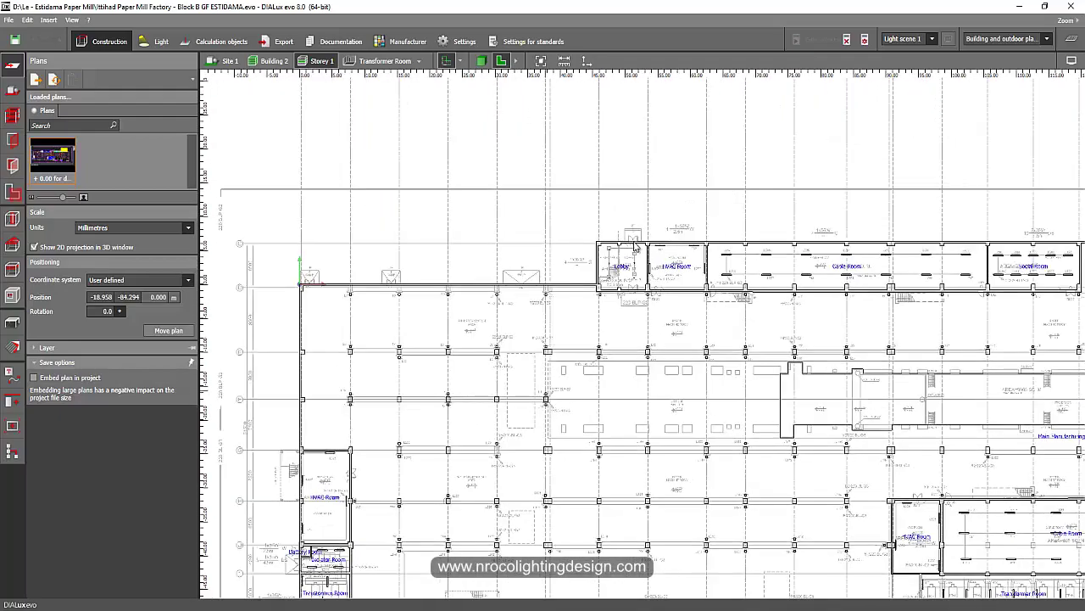
{"action": "scroll", "coordinate": [638, 235], "scroll_direction": "up", "scroll_amount": 5}
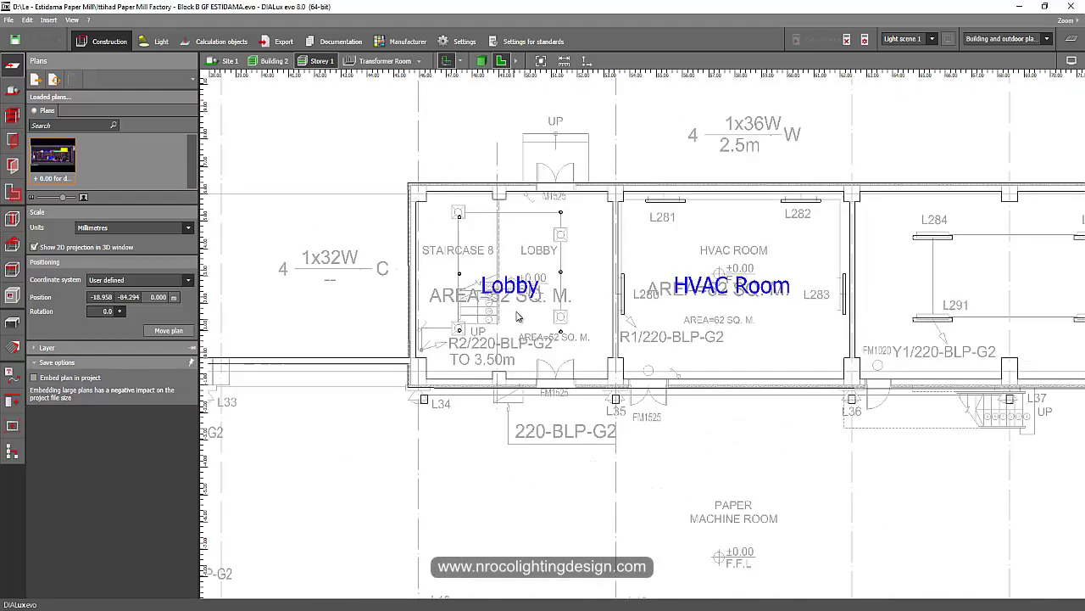
{"action": "scroll", "coordinate": [517, 307], "scroll_direction": "up", "scroll_amount": 2}
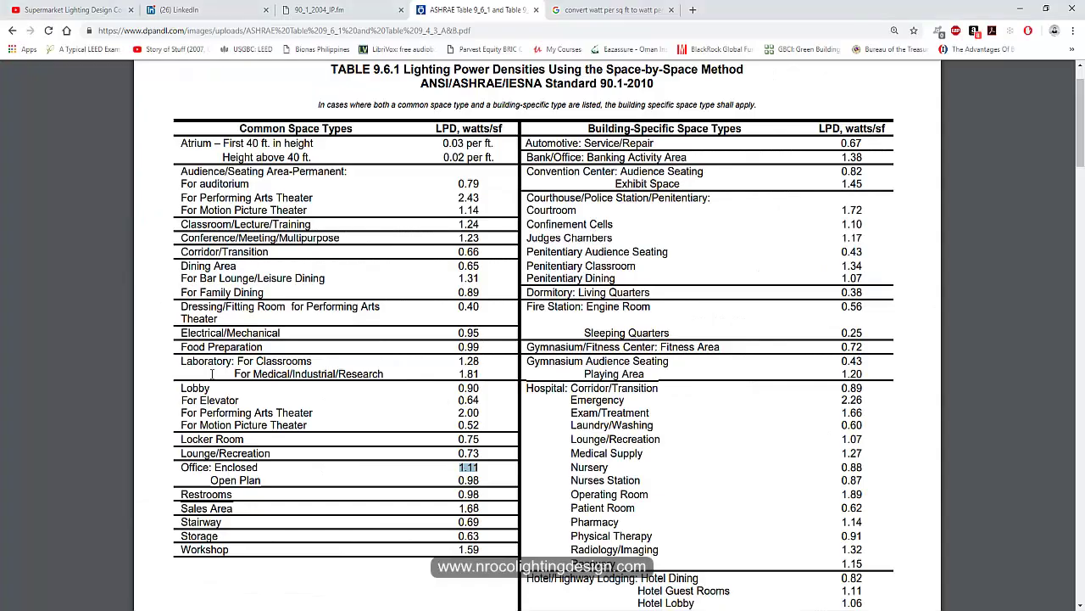
{"action": "left_click_drag", "start_coordinate": [179, 386], "coordinate": [479, 389]}
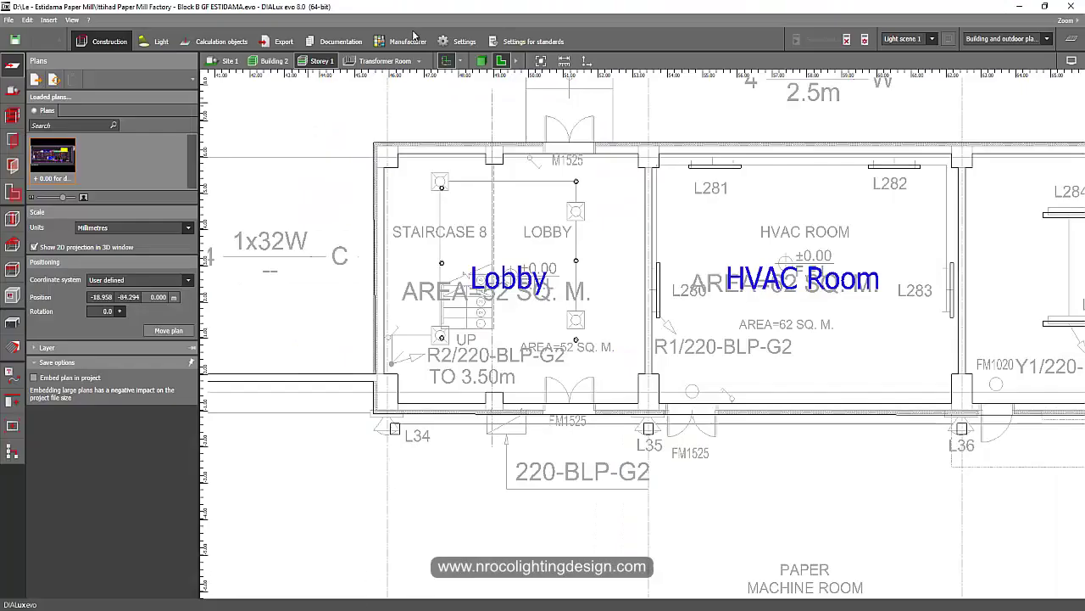
Step: Show the Lobby room summary in the Documentation outputs, reporting 2.41 W/m² lighting power density
{"action": "left_click", "coordinate": [326, 47]}
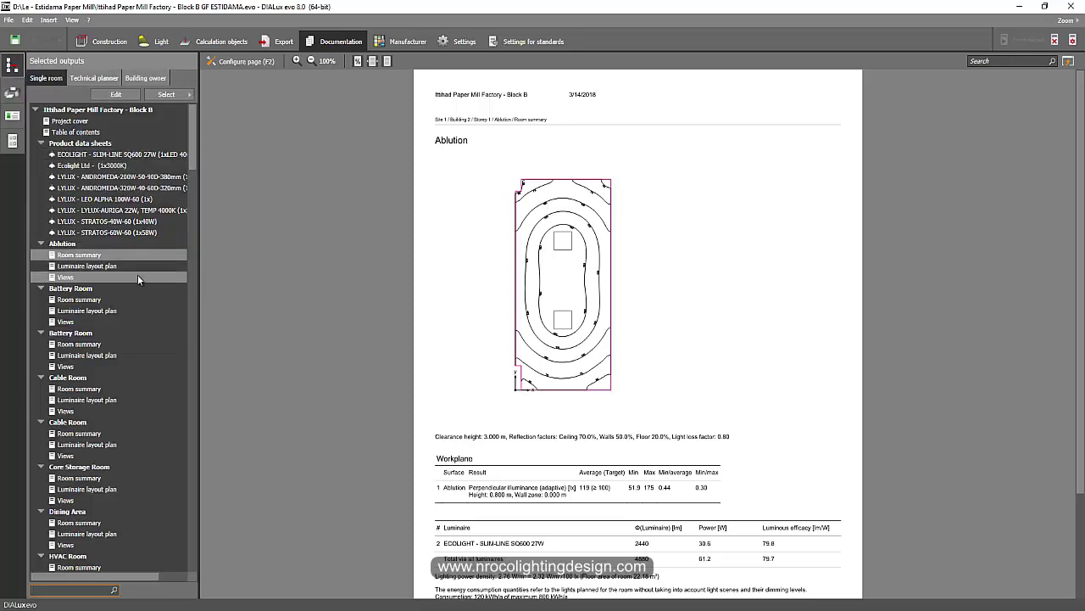
{"action": "scroll", "coordinate": [136, 273], "scroll_direction": "down", "scroll_amount": 2}
{"action": "left_click_drag", "start_coordinate": [194, 160], "coordinate": [185, 255]}
{"action": "left_click", "coordinate": [66, 389]}
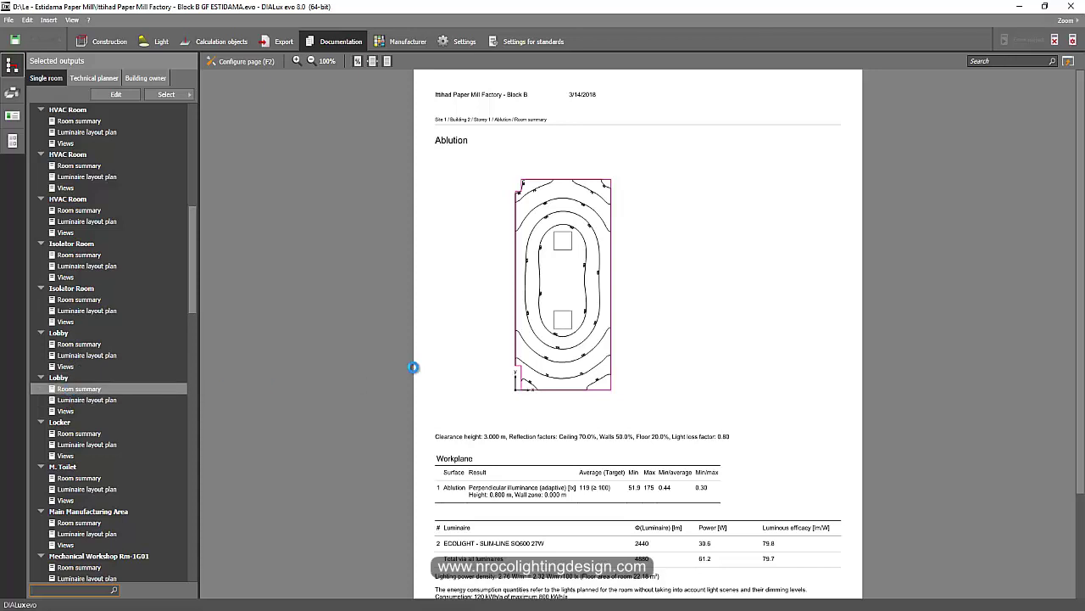
{"action": "scroll", "coordinate": [416, 371], "scroll_direction": "down", "scroll_amount": 1}
{"action": "scroll", "coordinate": [416, 372], "scroll_direction": "down", "scroll_amount": 2}
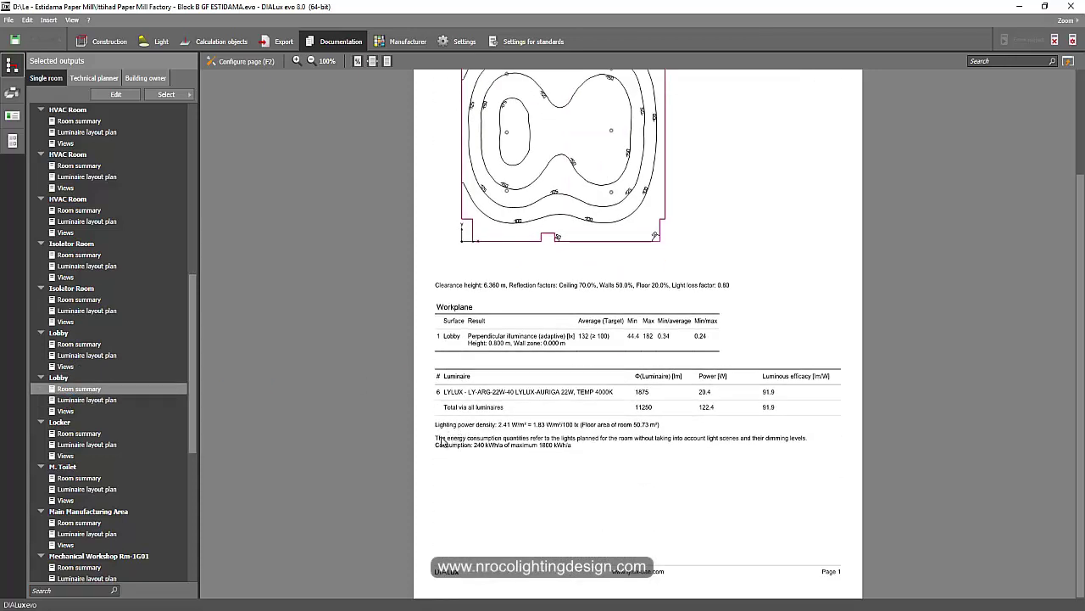
Step: Zoom the report page preview in to 130%
{"action": "left_click", "coordinate": [297, 60]}
{"action": "left_click", "coordinate": [297, 60]}
{"action": "left_click", "coordinate": [297, 60]}
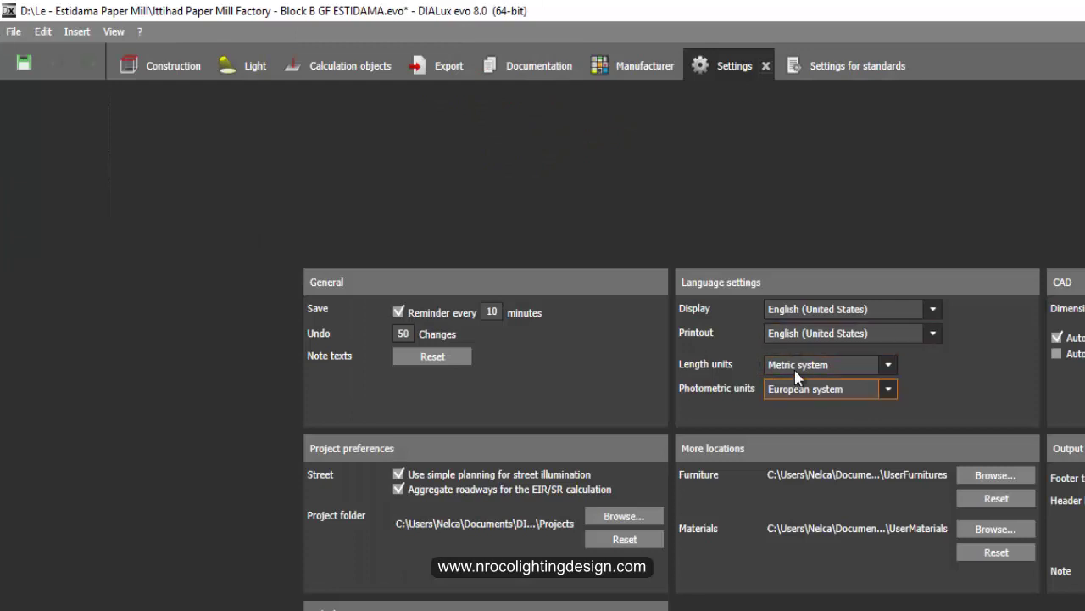
Step: Set length and photometric units to the Imperial system, then restart after answering the save prompt
{"action": "left_click", "coordinate": [826, 365]}
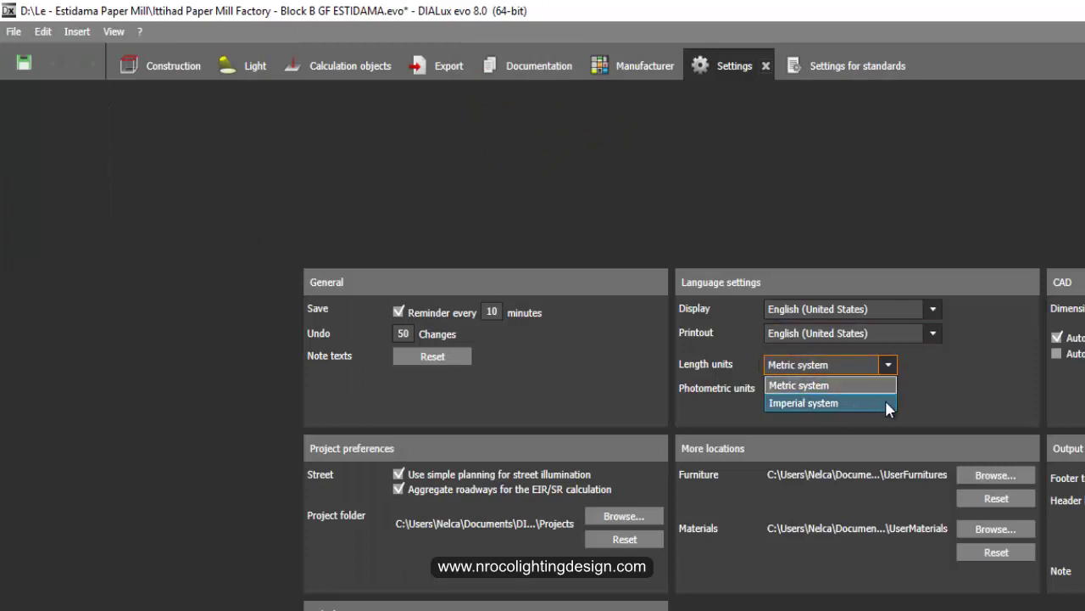
{"action": "left_click", "coordinate": [801, 404]}
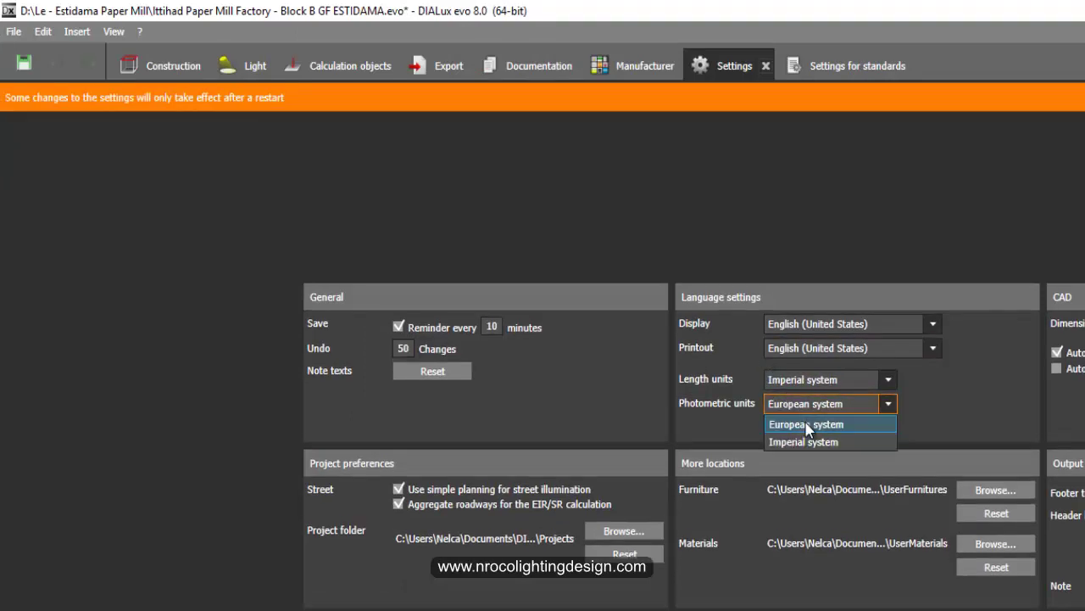
{"action": "left_click", "coordinate": [804, 441]}
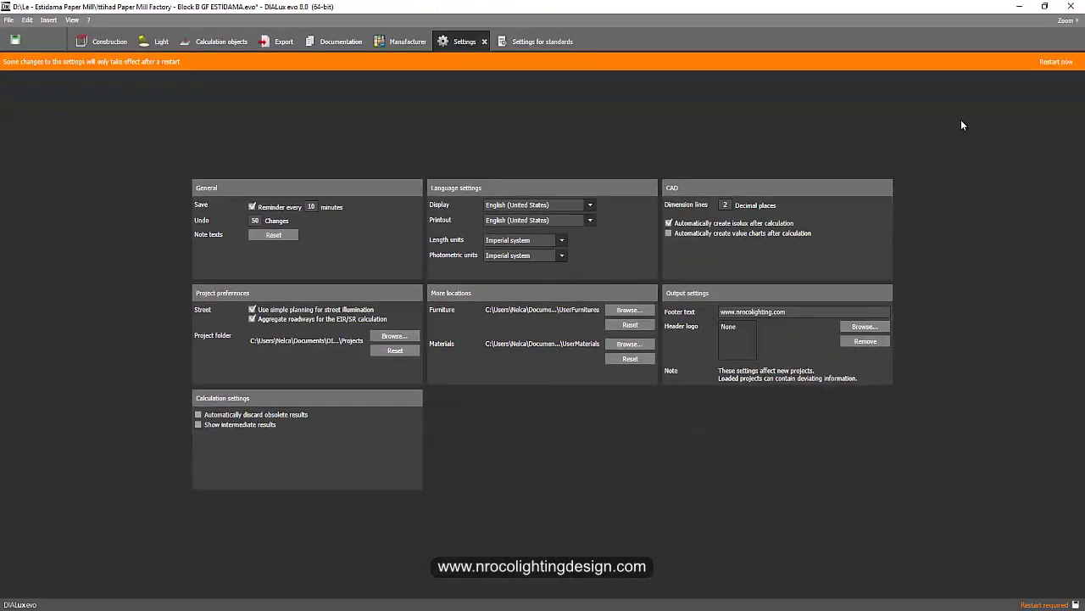
{"action": "left_click", "coordinate": [1055, 65]}
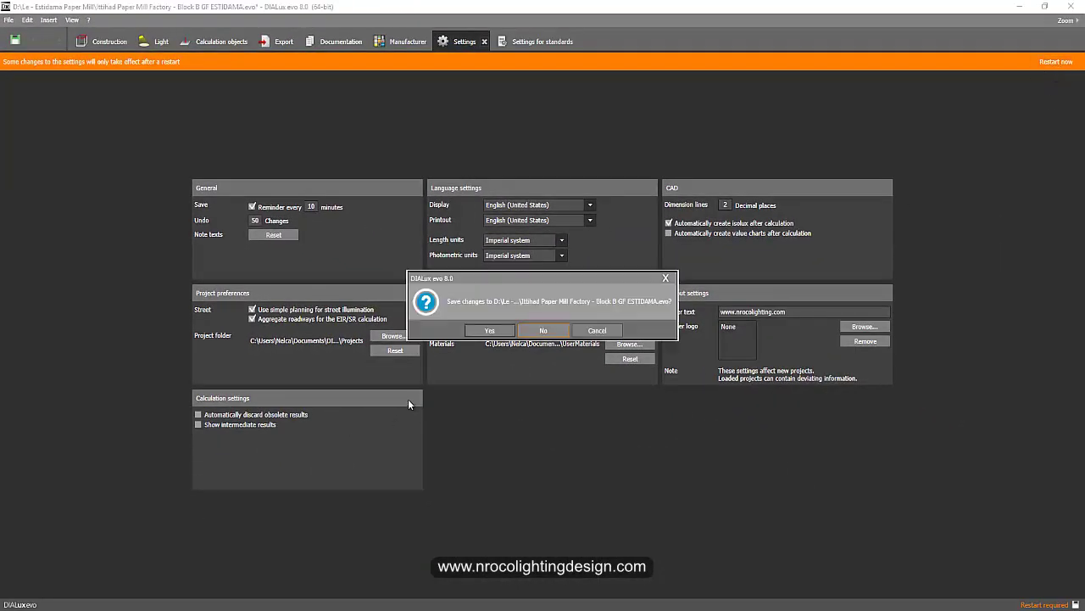
{"action": "left_click", "coordinate": [500, 330]}
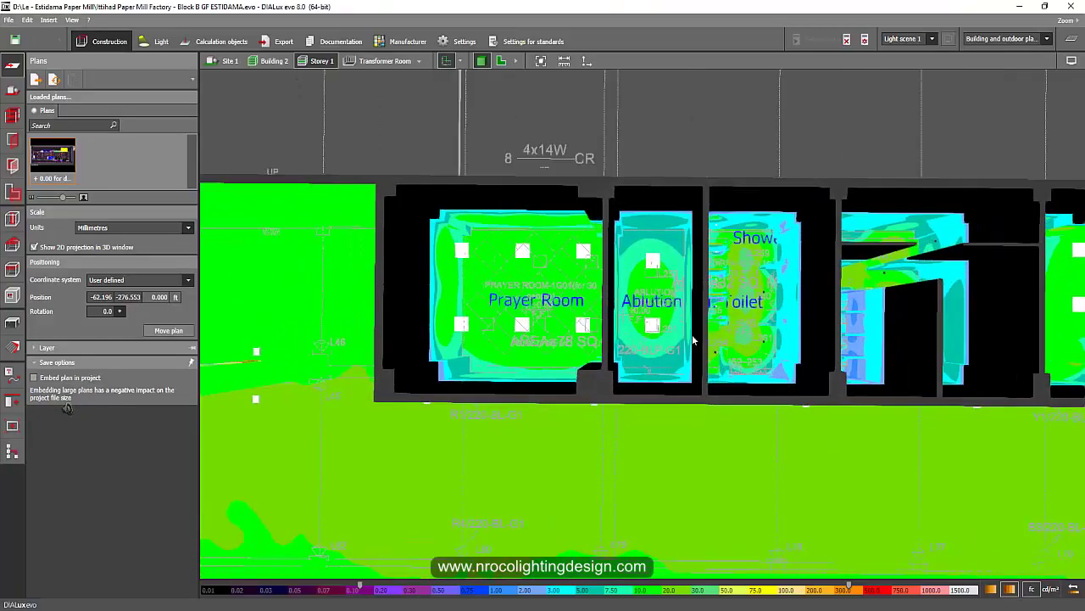
Step: Open Documentation's Selected outputs and scroll to the Lobby room summary showing 0.22 W/sq ft
{"action": "scroll", "coordinate": [693, 339], "scroll_direction": "down", "scroll_amount": 3}
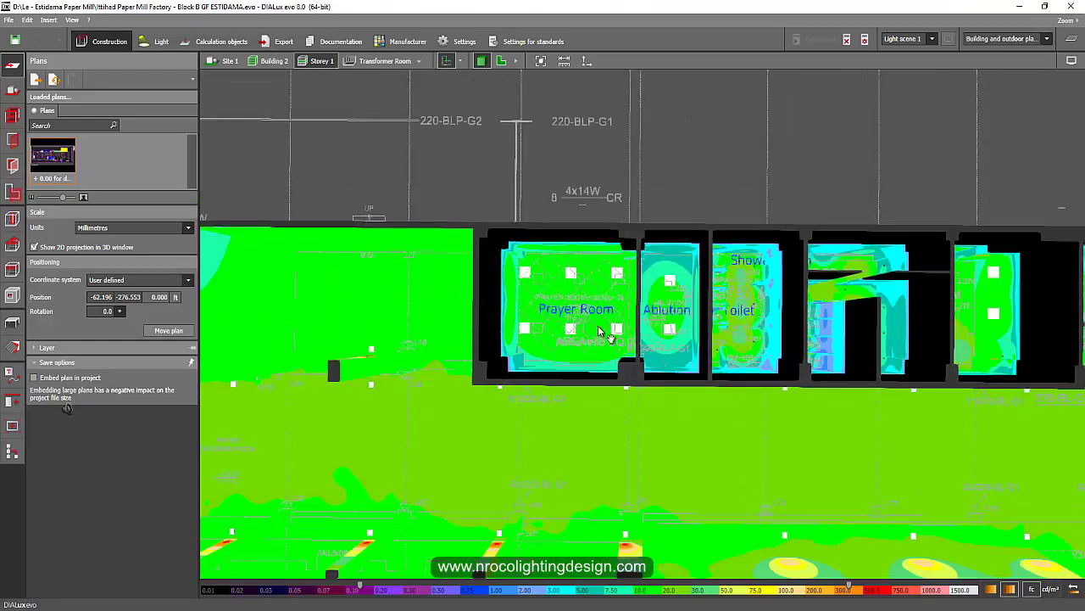
{"action": "scroll", "coordinate": [319, 315], "scroll_direction": "up", "scroll_amount": 2}
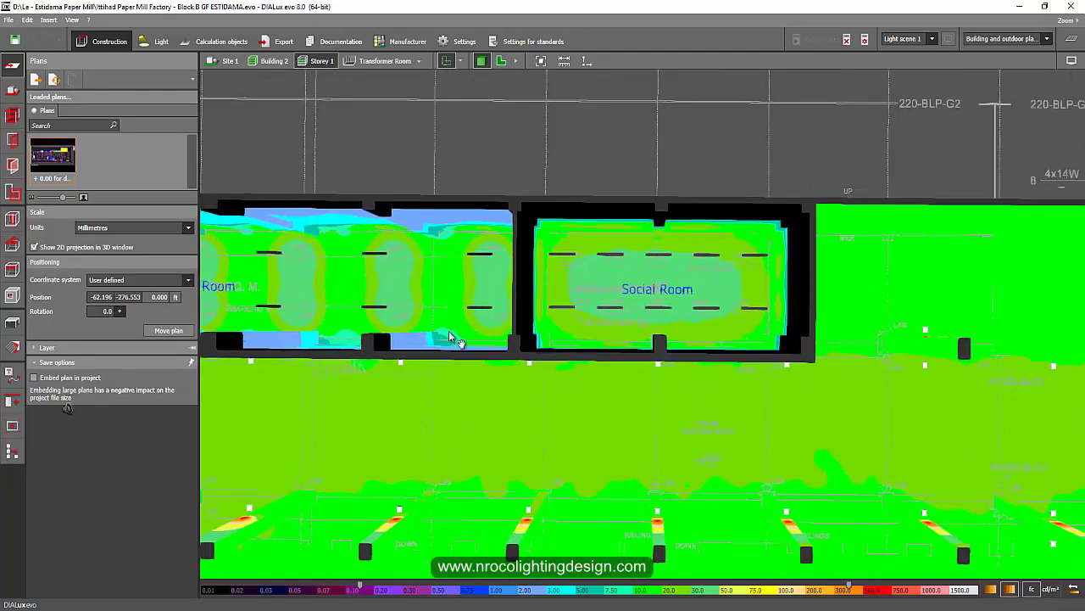
{"action": "scroll", "coordinate": [556, 289], "scroll_direction": "up", "scroll_amount": 2}
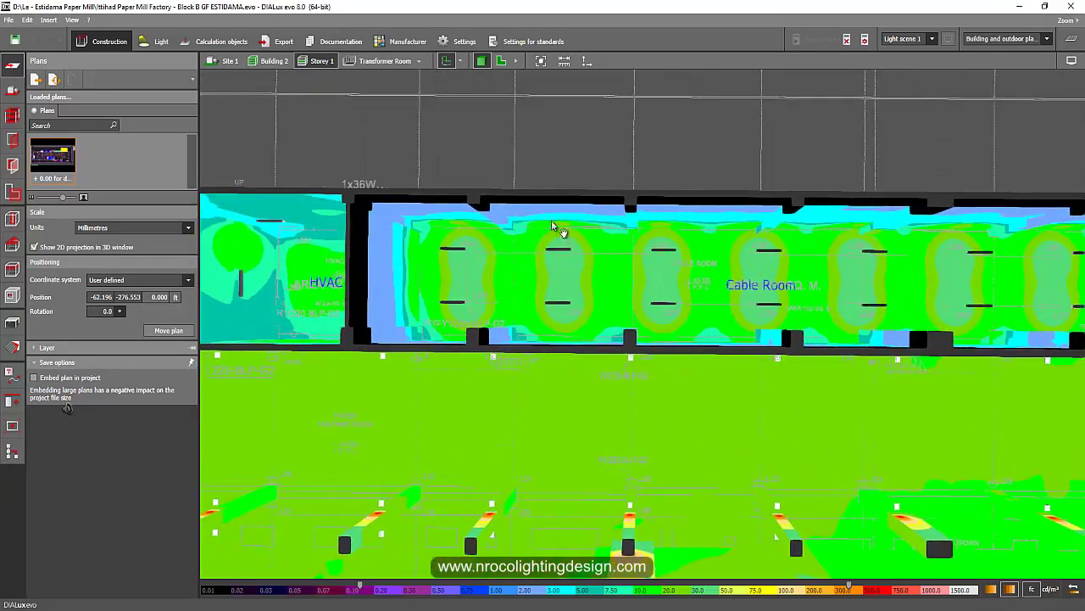
{"action": "scroll", "coordinate": [755, 218], "scroll_direction": "down", "scroll_amount": 3}
{"action": "scroll", "coordinate": [591, 239], "scroll_direction": "up", "scroll_amount": 3}
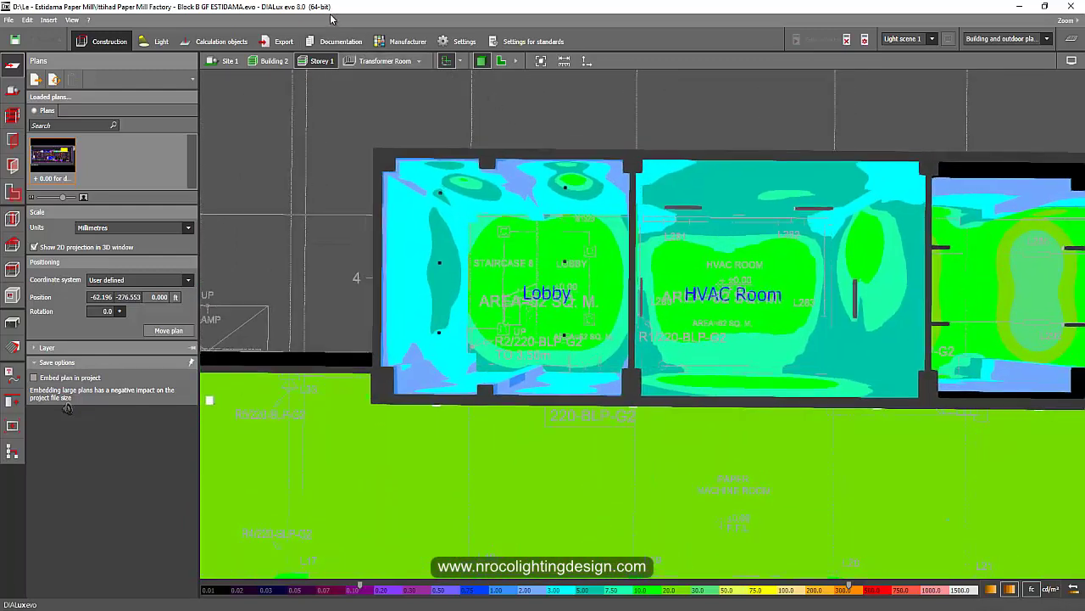
{"action": "left_click", "coordinate": [339, 40]}
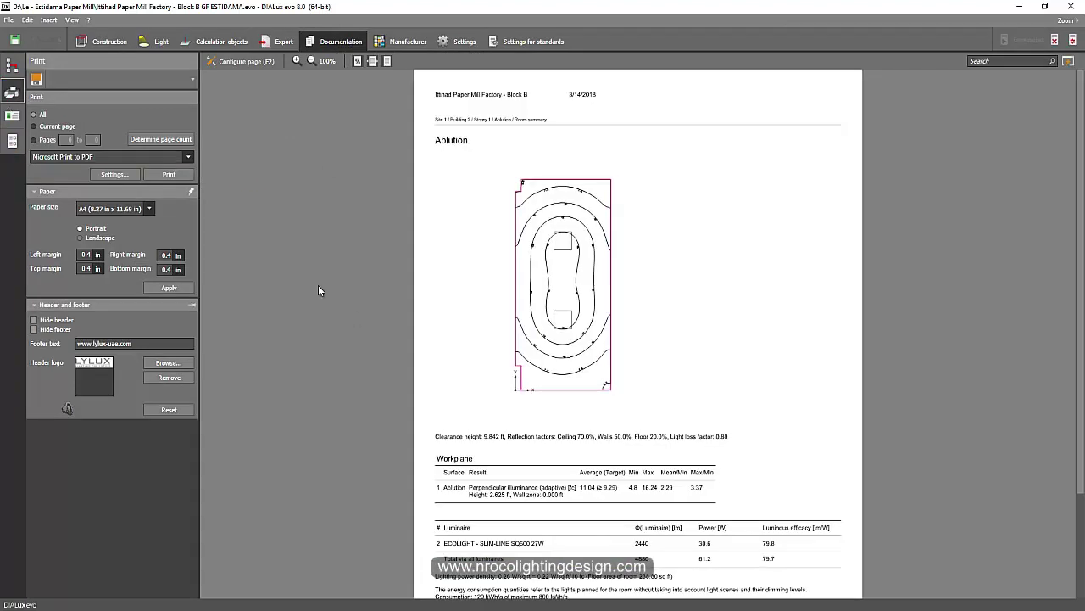
{"action": "scroll", "coordinate": [316, 286], "scroll_direction": "down", "scroll_amount": 3}
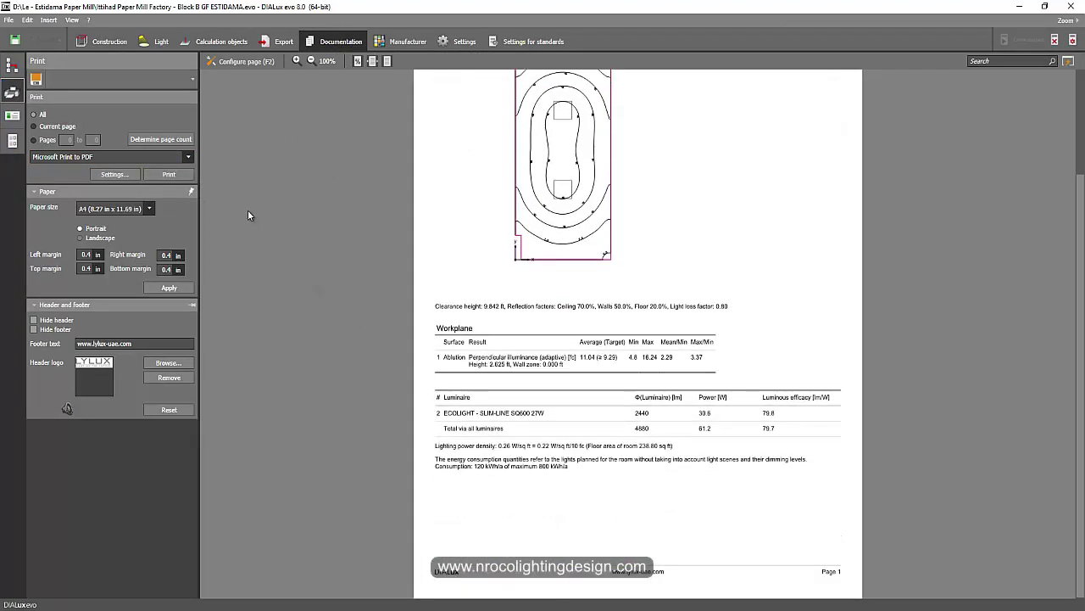
{"action": "left_click", "coordinate": [12, 65]}
{"action": "scroll", "coordinate": [84, 356], "scroll_direction": "down", "scroll_amount": 3}
{"action": "scroll", "coordinate": [85, 424], "scroll_direction": "down", "scroll_amount": 6}
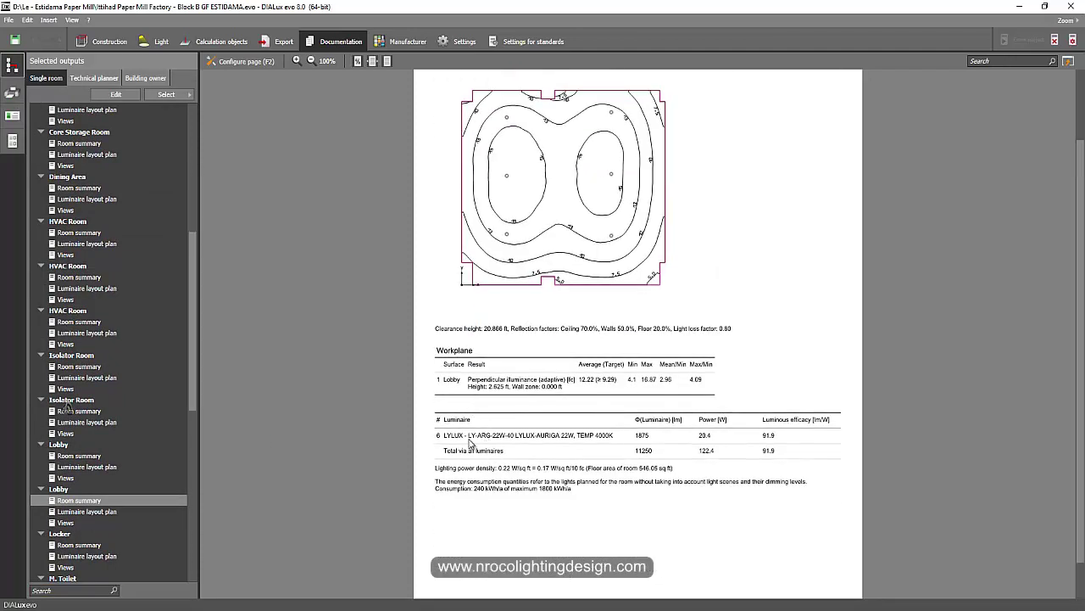
{"action": "scroll", "coordinate": [470, 441], "scroll_direction": "down", "scroll_amount": 1}
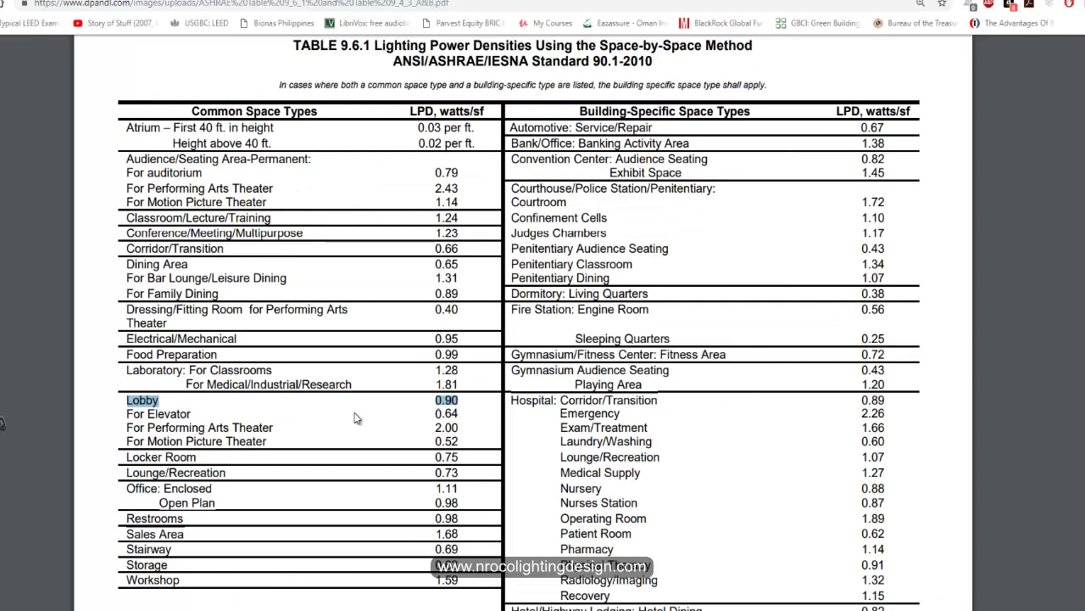
{"action": "left_click", "coordinate": [156, 404]}
{"action": "left_click_drag", "start_coordinate": [458, 399], "coordinate": [437, 410]}
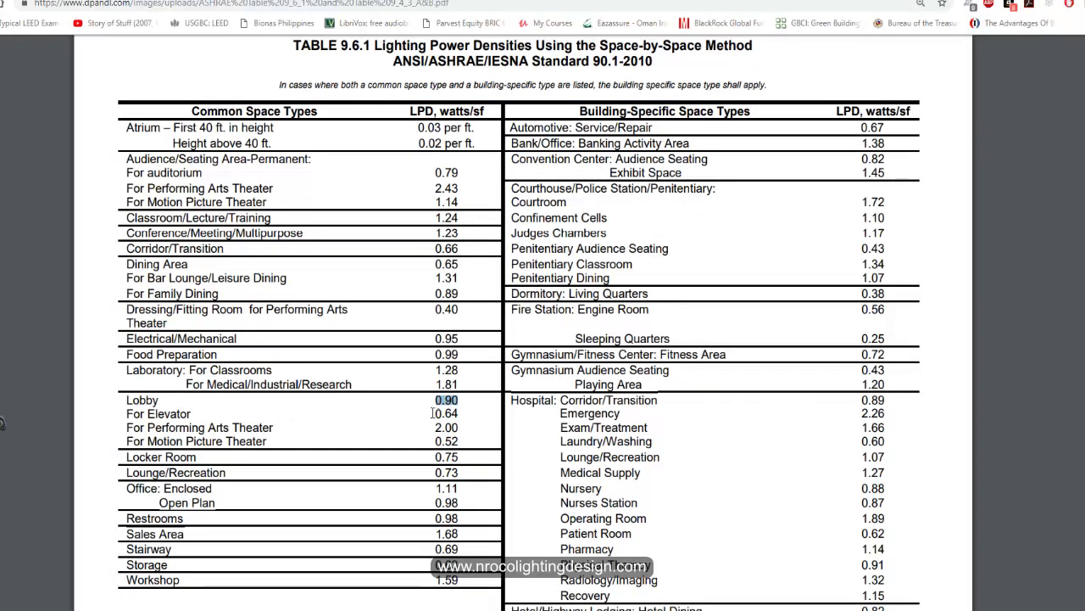
{"action": "left_click", "coordinate": [287, 427]}
{"action": "left_click", "coordinate": [280, 594]}
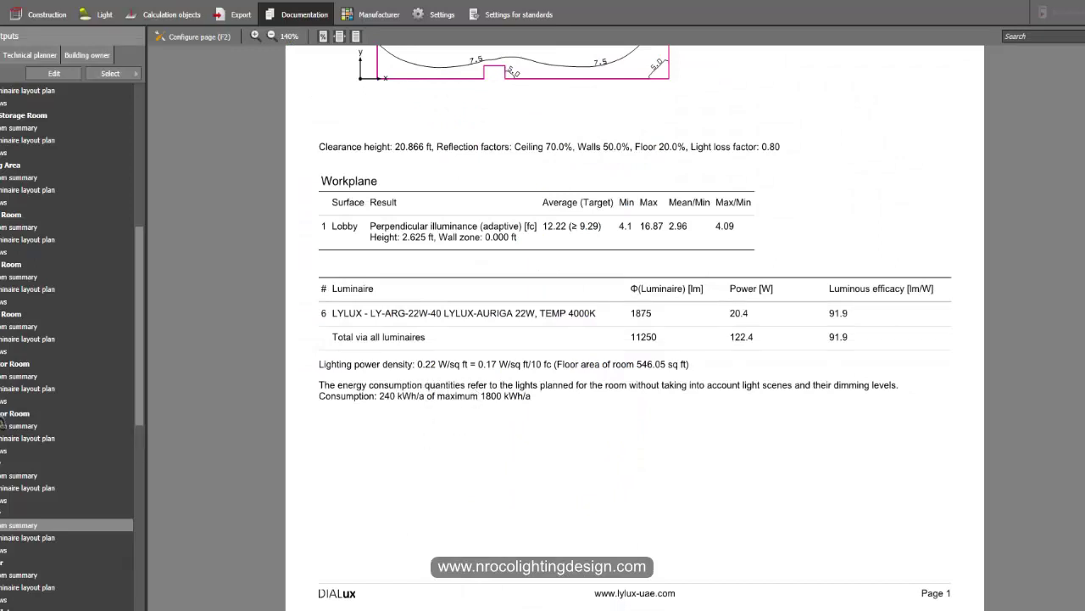
{"action": "key", "text": "alt+Tab"}
{"action": "key", "text": "ctrl+Tab"}
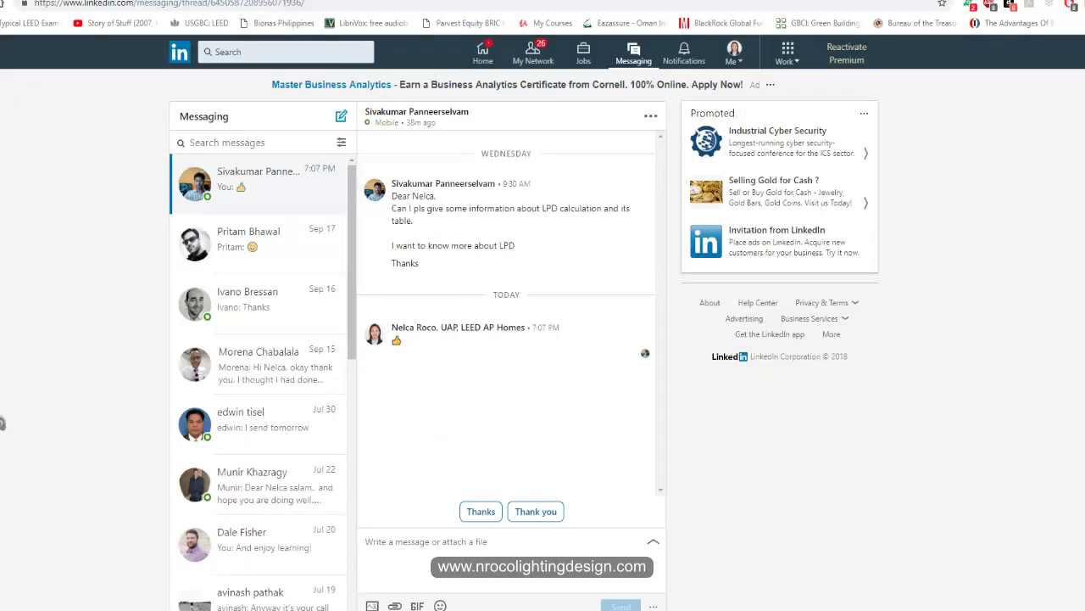
{"action": "key", "text": "ctrl+Tab"}
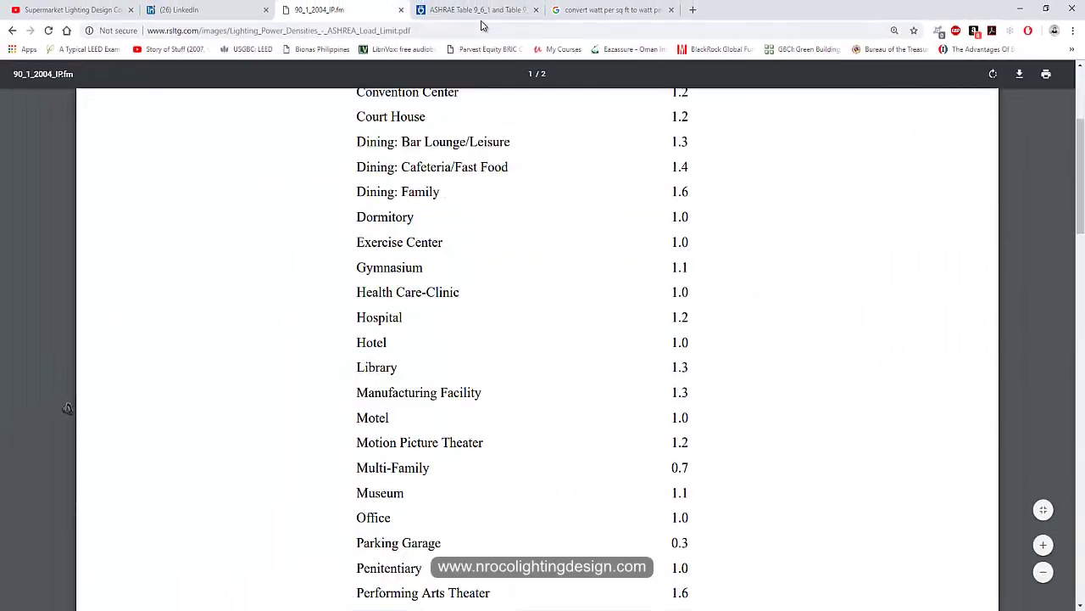
{"action": "left_click", "coordinate": [479, 12]}
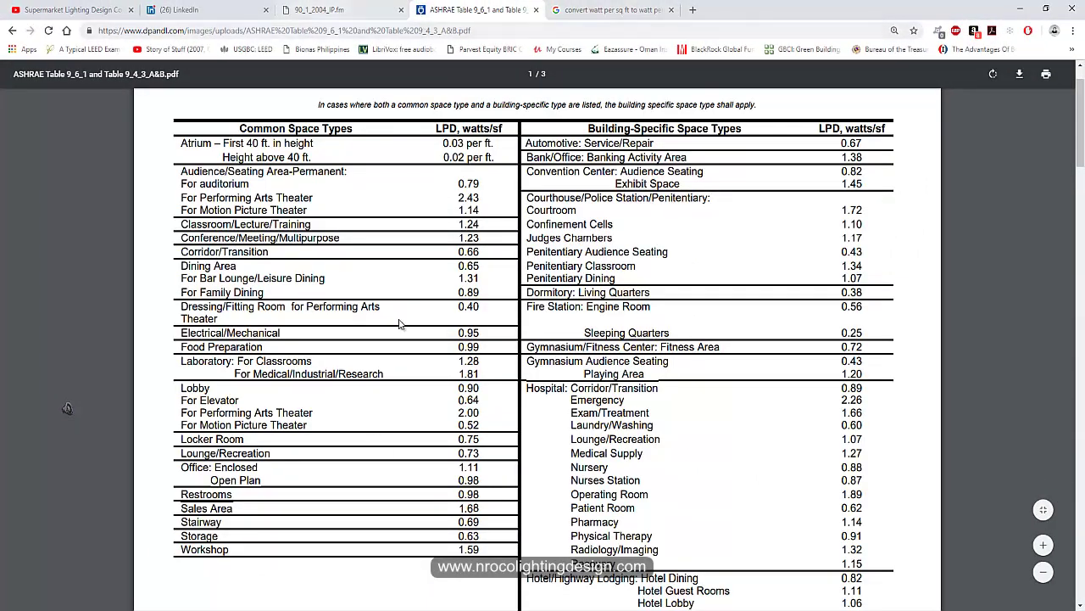
{"action": "left_click", "coordinate": [635, 11]}
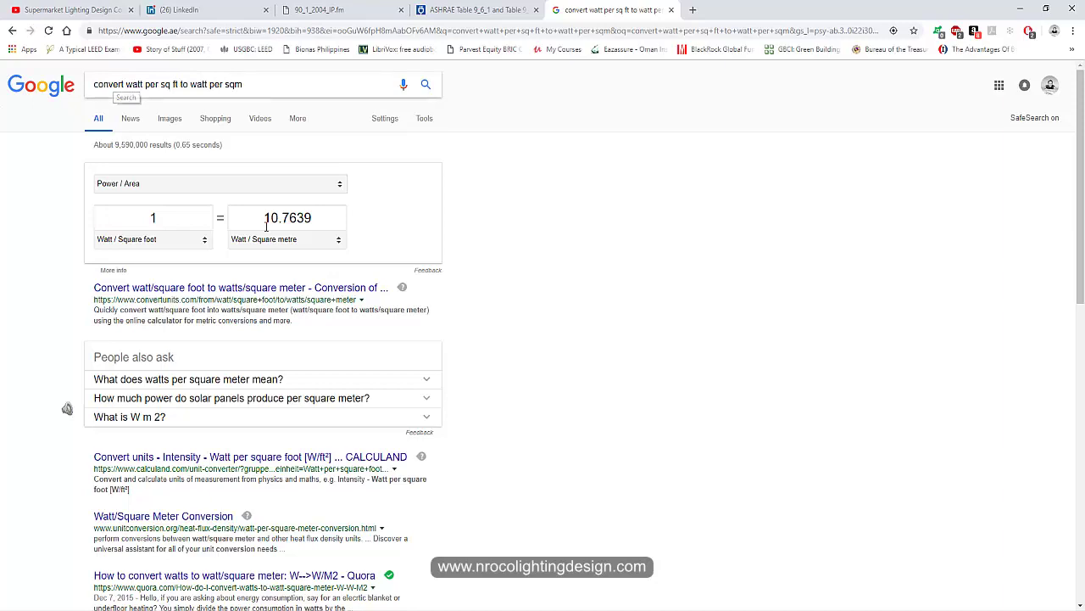
{"action": "left_click", "coordinate": [475, 9]}
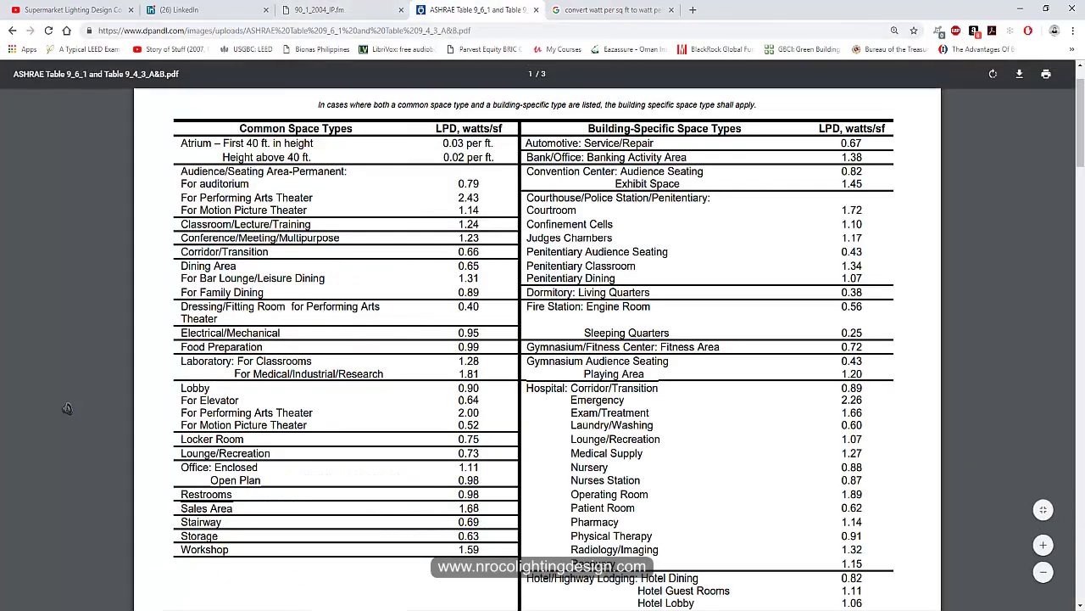
Step: Bring DIALux evo's Lobby room summary with 0.22 W/sq ft back on screen
{"action": "left_click", "coordinate": [319, 585]}
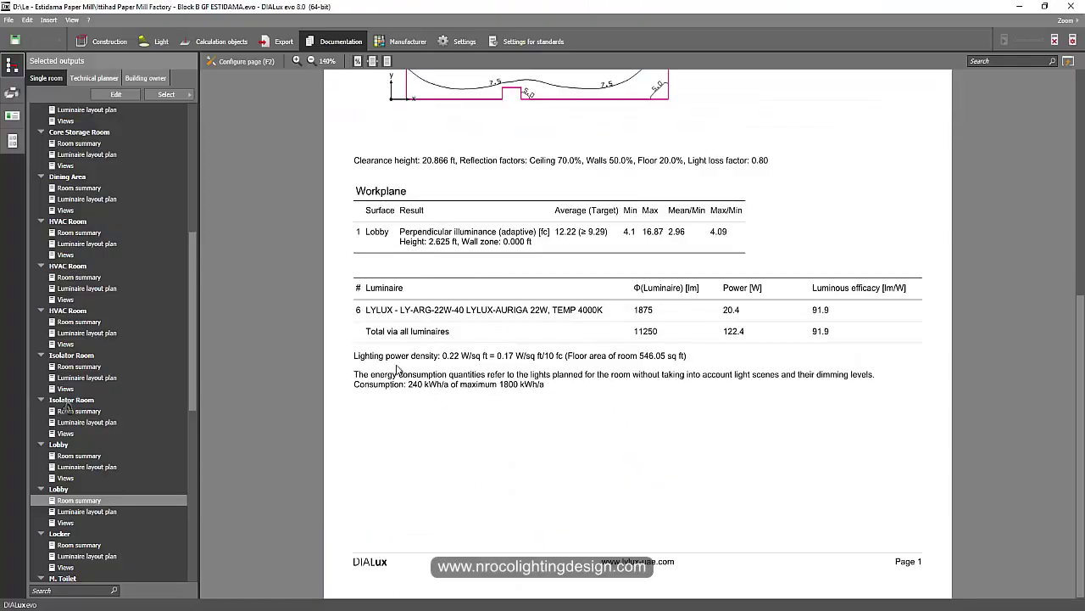